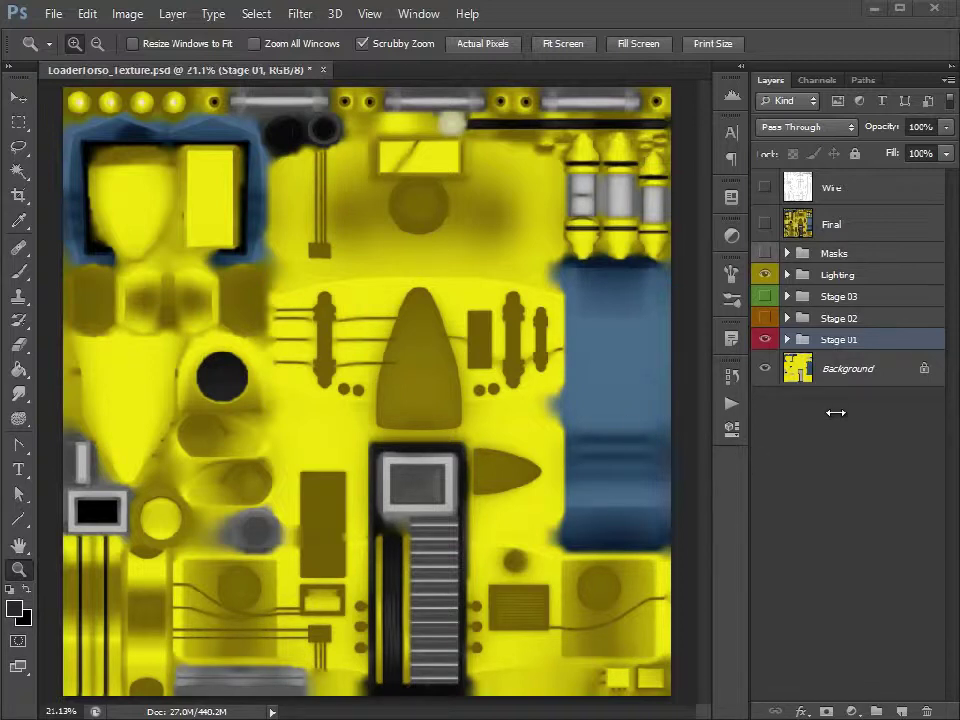
Expand the Lighting group and compare the Occlusion - ML - 50 (Multiply) and Occlusion - SL - 50 (Soft Light) layers.
click(787, 275)
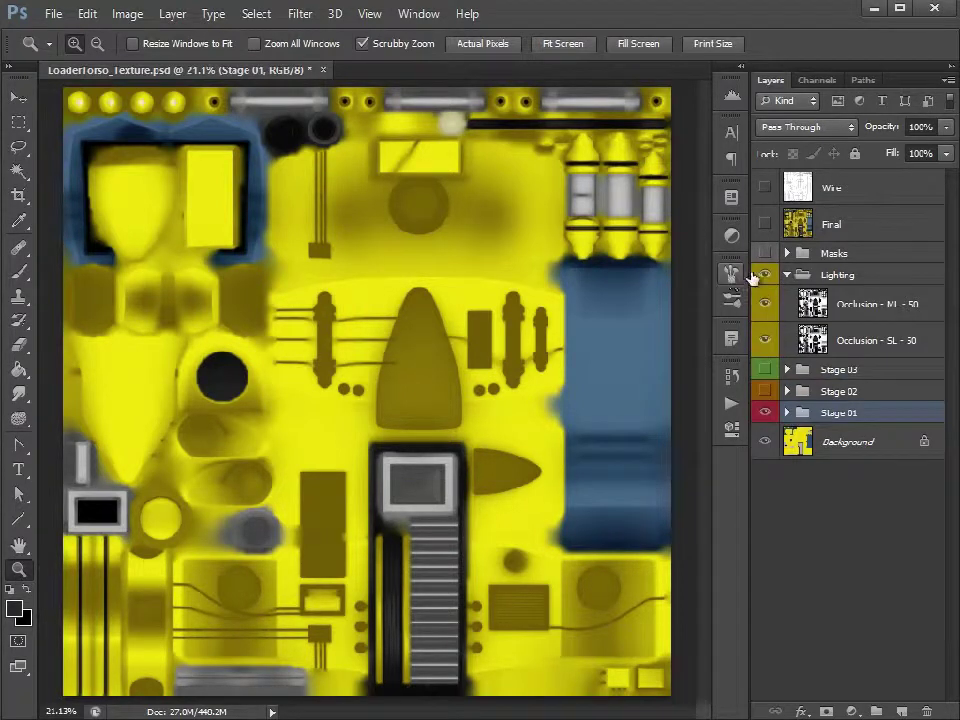
click(872, 305)
click(868, 341)
click(868, 305)
click(870, 341)
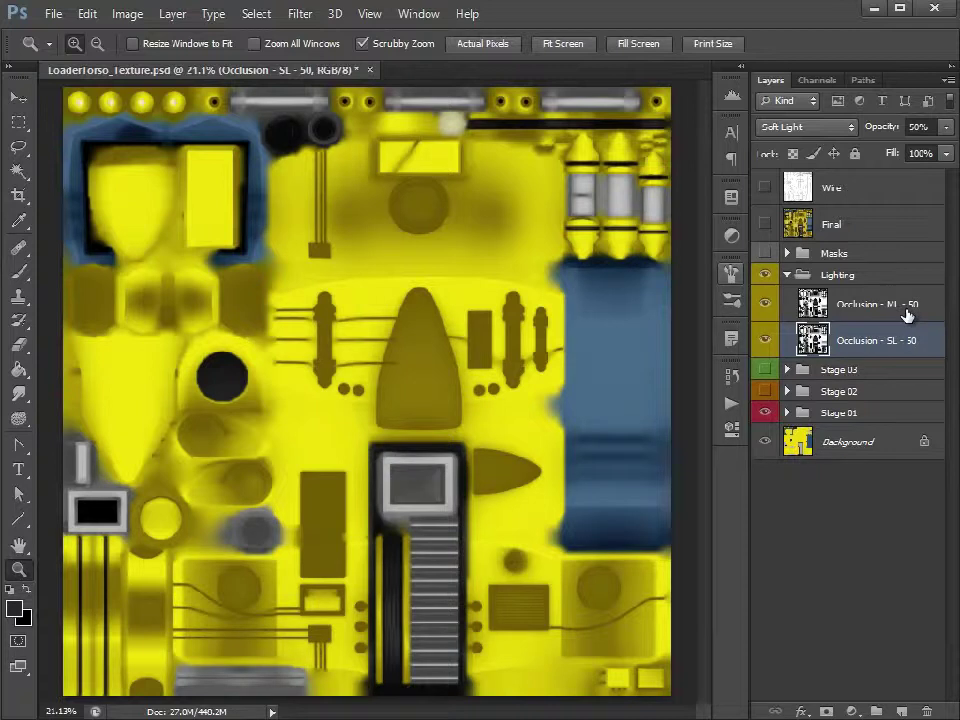
click(905, 314)
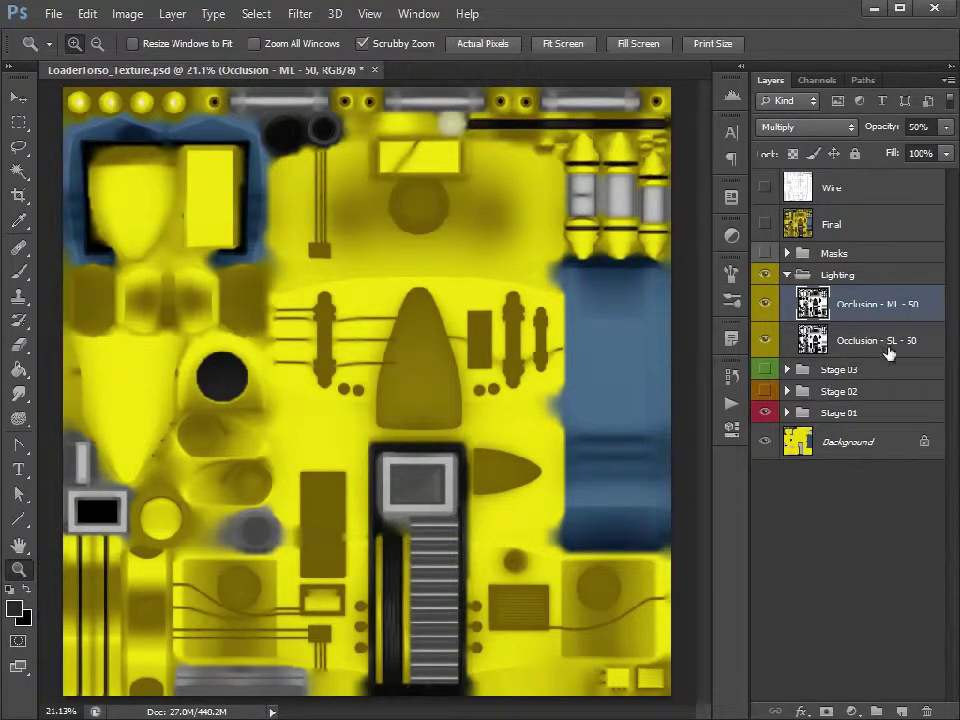
click(875, 340)
click(880, 313)
click(834, 343)
click(872, 312)
Collapse Lighting, toggle its shading off and on twice to compare, then show the Wire layer.
click(787, 276)
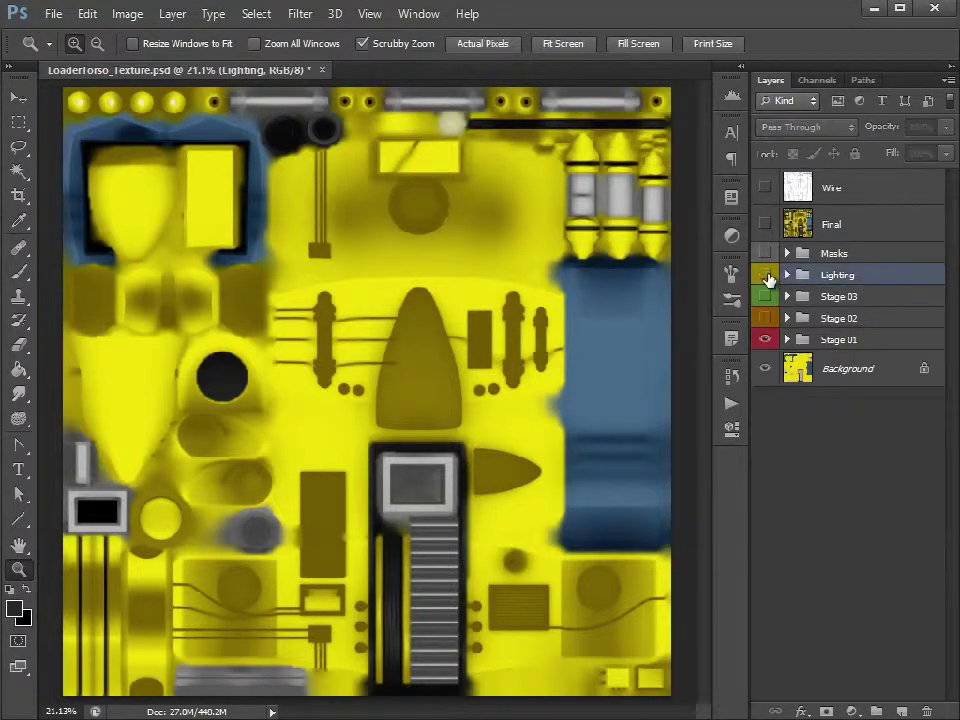
click(765, 275)
click(765, 275)
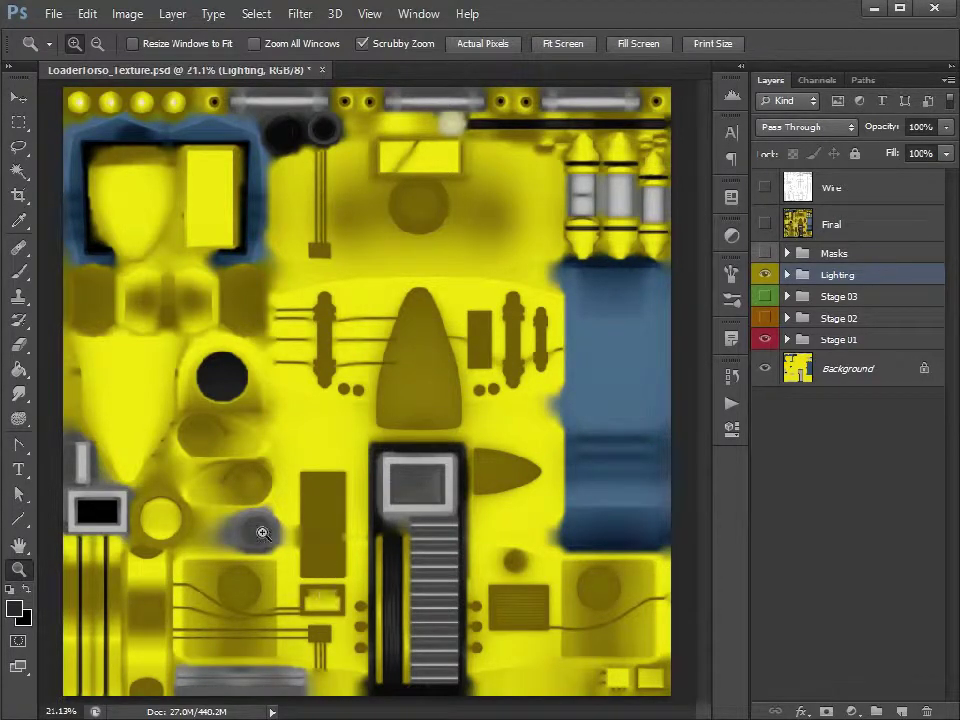
click(765, 275)
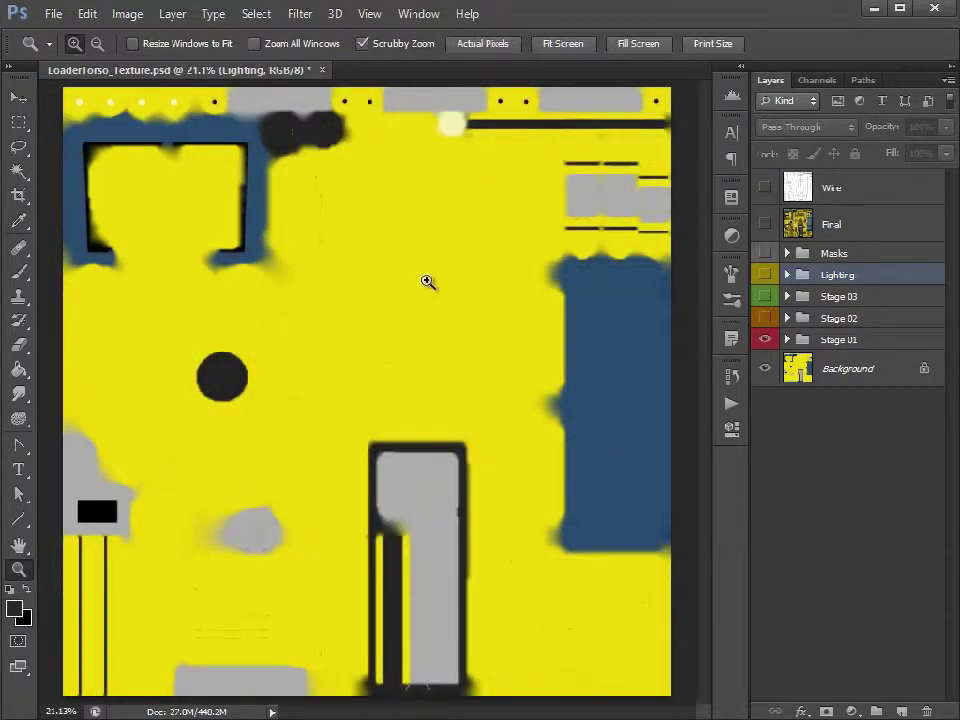
click(765, 275)
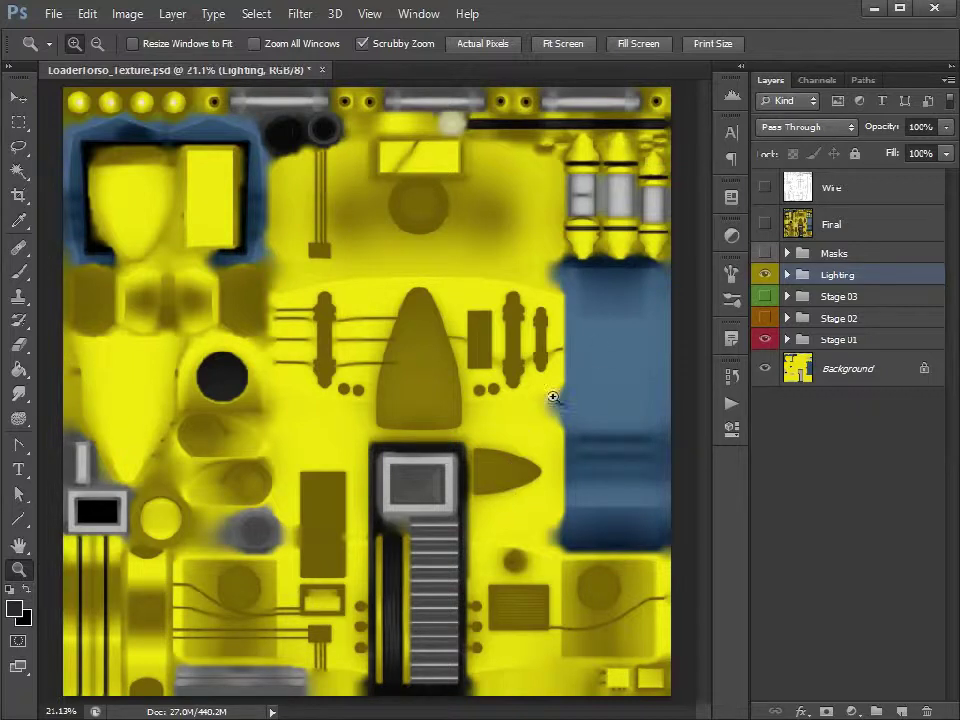
click(765, 189)
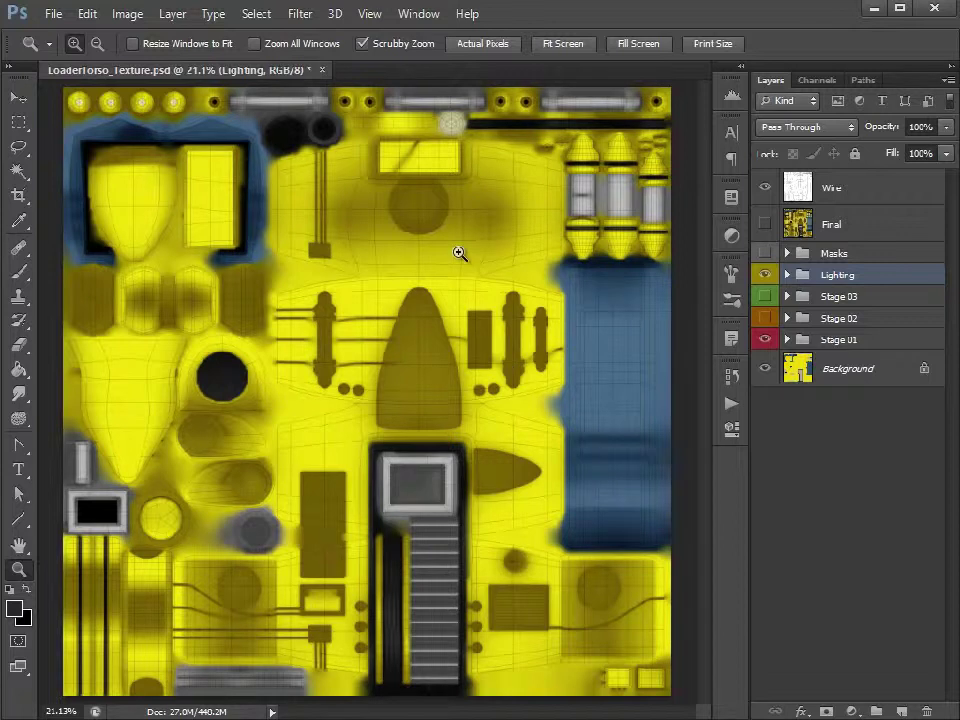
Briefly toggle the Lighting group off and on, then hide the Wire layer's UV grid.
click(764, 277)
click(764, 277)
click(766, 188)
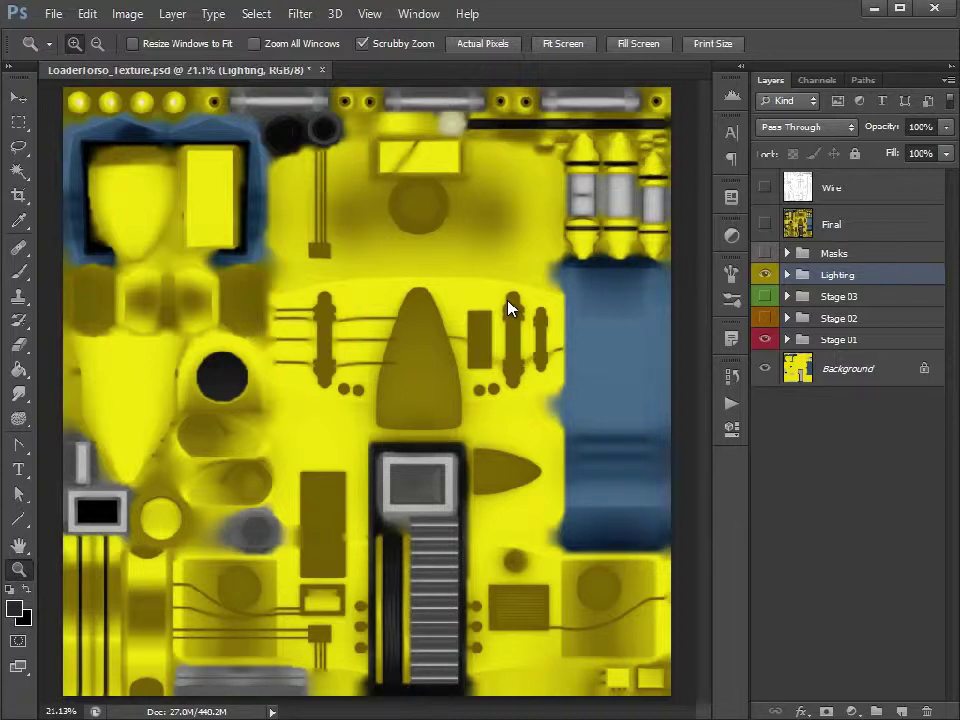
Expand and select the Stage 01 group, then turn on its Decals layer for the BLDR-8 lettering.
click(786, 341)
click(905, 340)
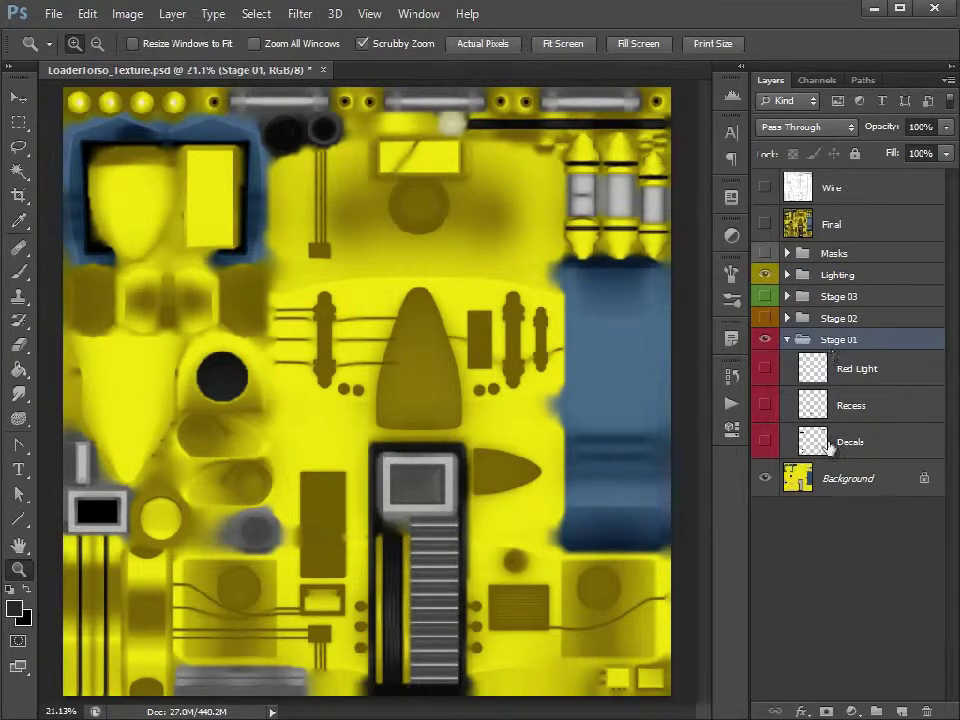
click(763, 442)
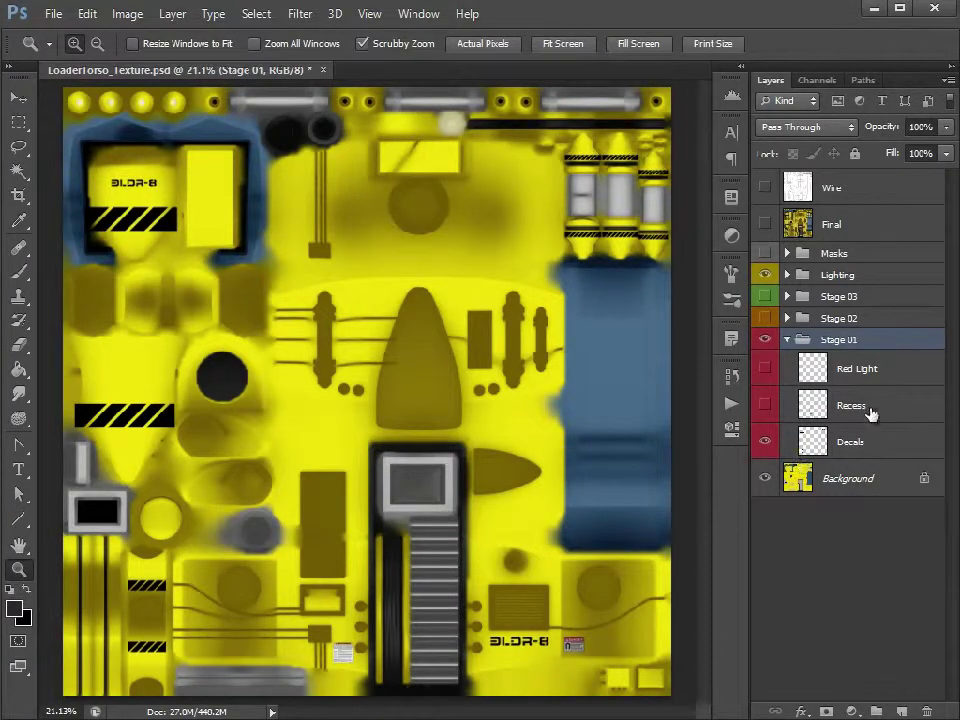
Select the Recess layer, show it, and toggle it off and on to compare before leaving it visible.
click(814, 405)
click(766, 405)
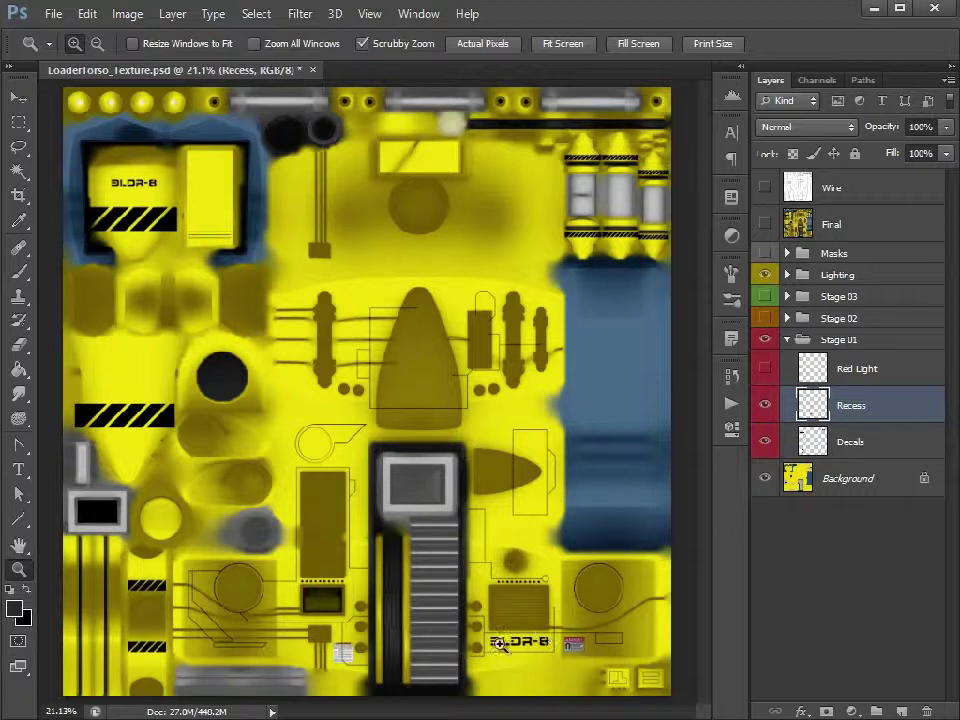
click(766, 406)
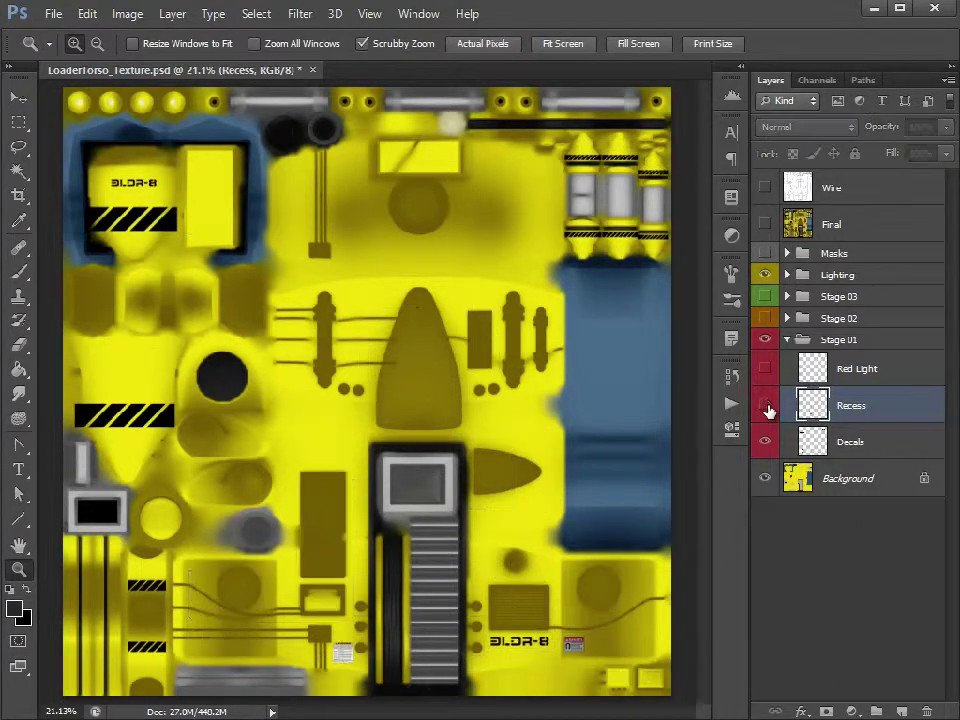
click(766, 406)
click(766, 406)
click(766, 406)
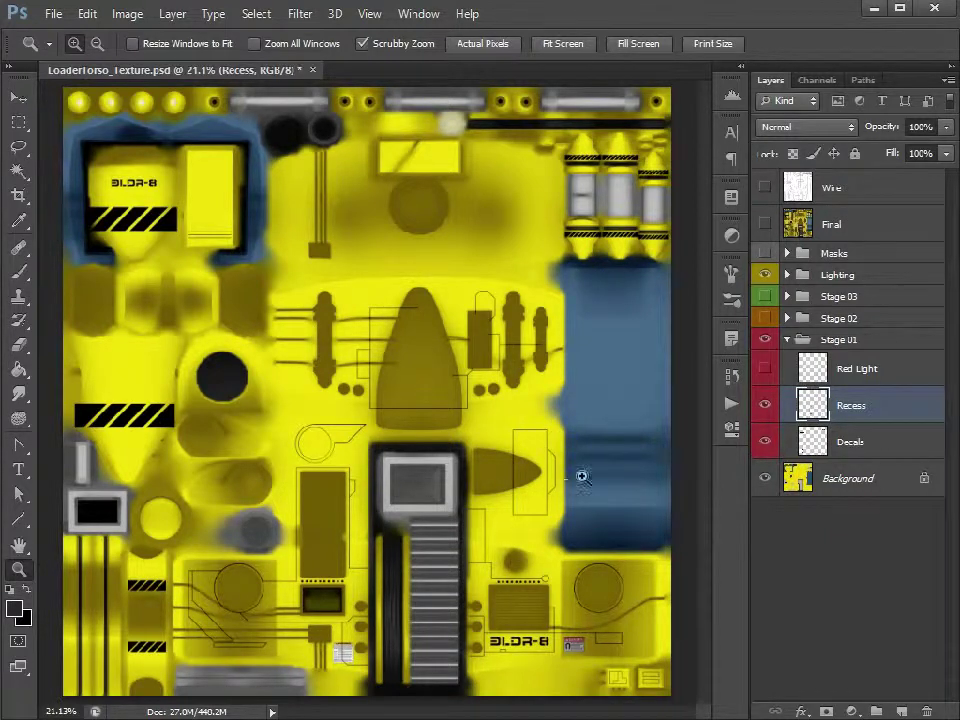
Turn on the Red Light layer and collapse the Stage 01 group.
click(893, 368)
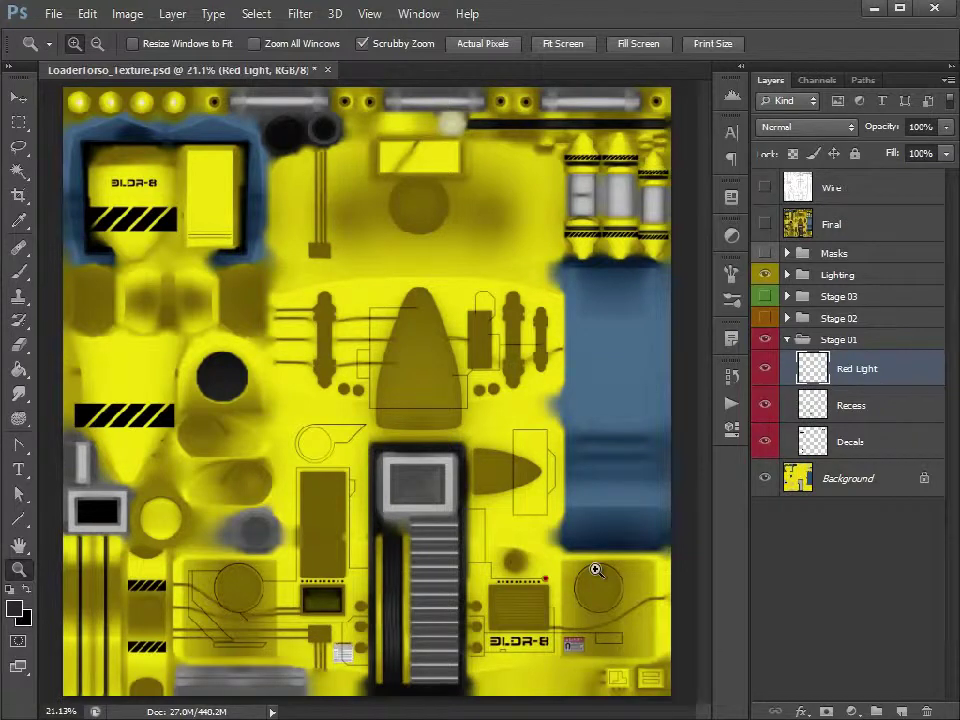
click(788, 339)
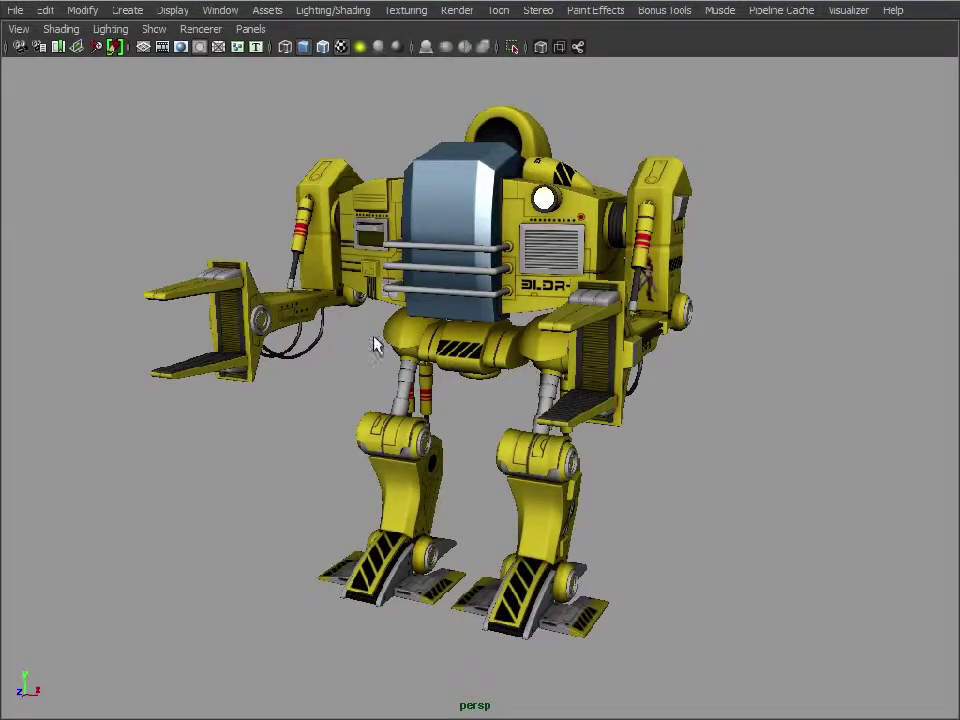
Orbit and zoom around the Maya mech's textured torso from the front, top and rear.
drag(375, 343, 534, 163)
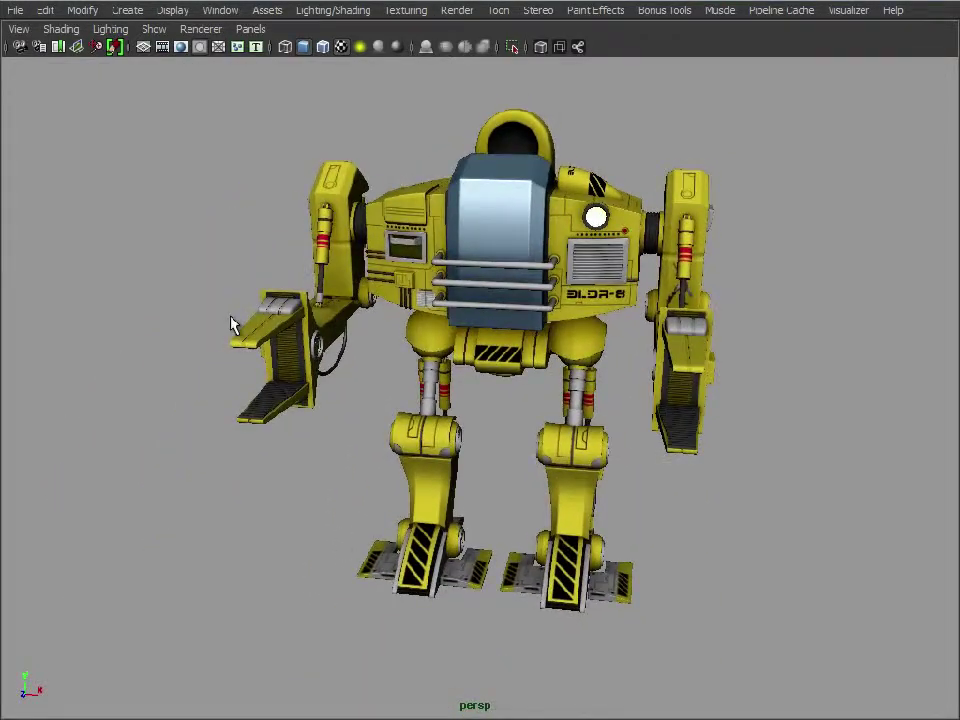
drag(393, 374, 482, 467)
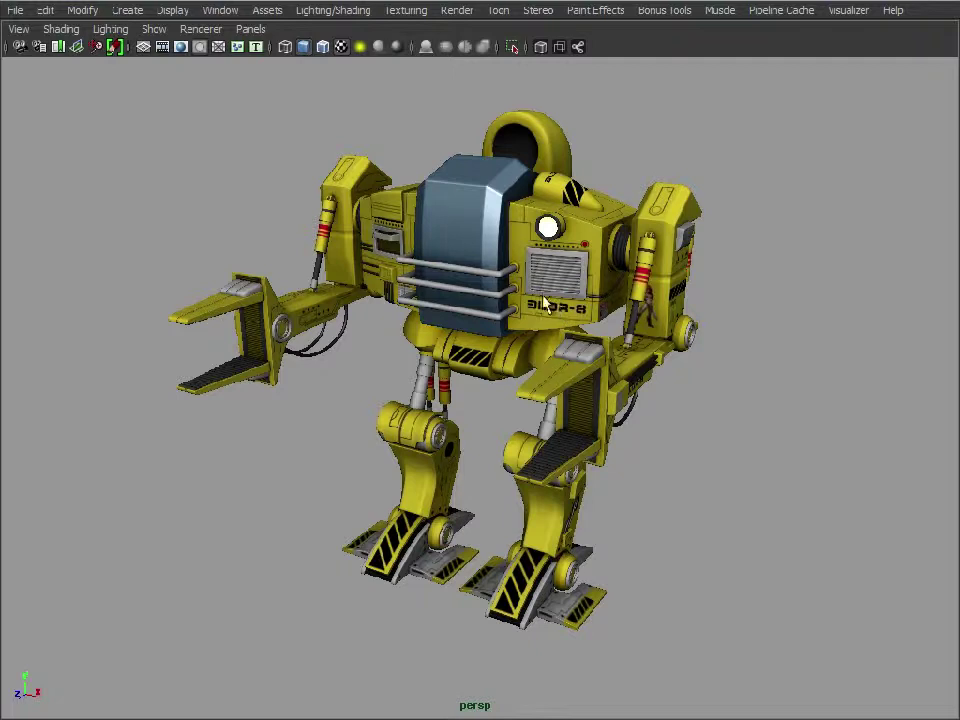
click(410, 234)
drag(321, 244, 390, 378)
scroll(390, 378, up, 5)
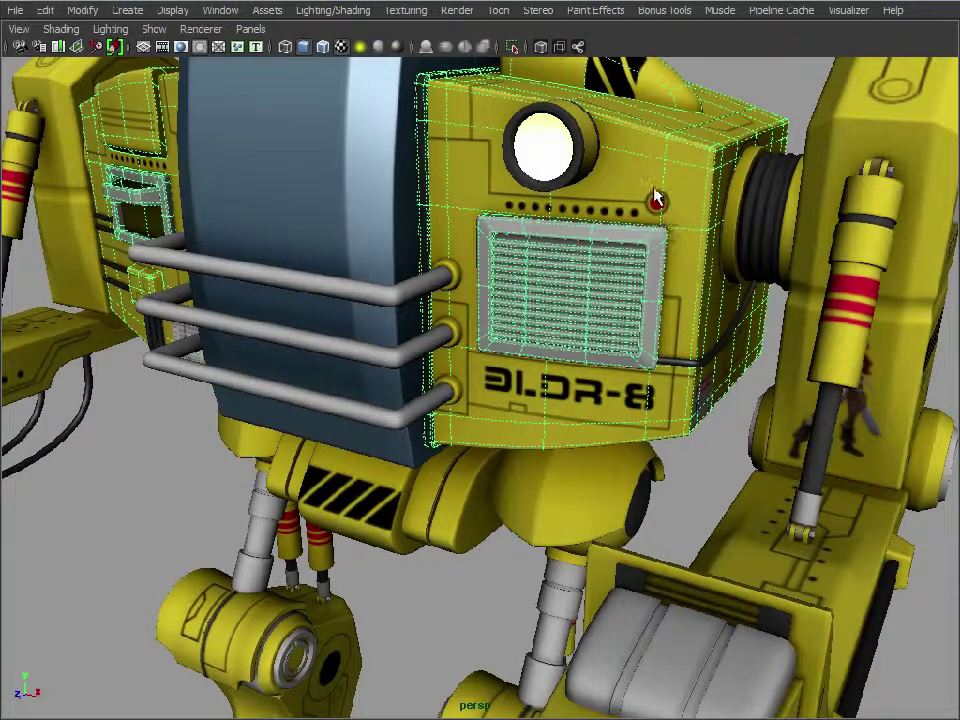
drag(636, 223, 585, 437)
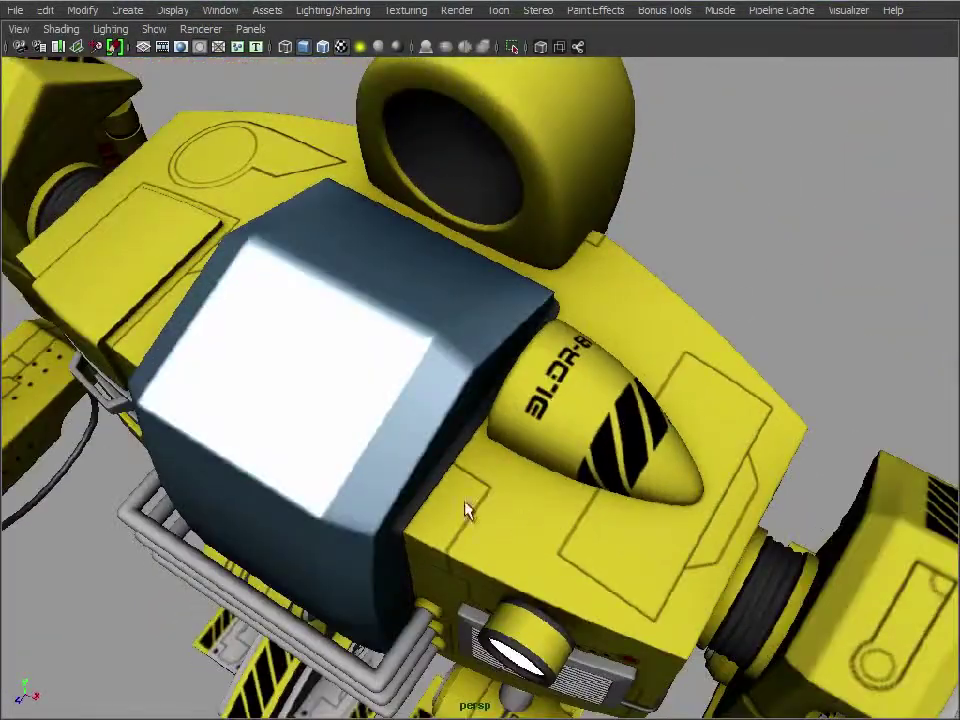
drag(465, 508, 615, 446)
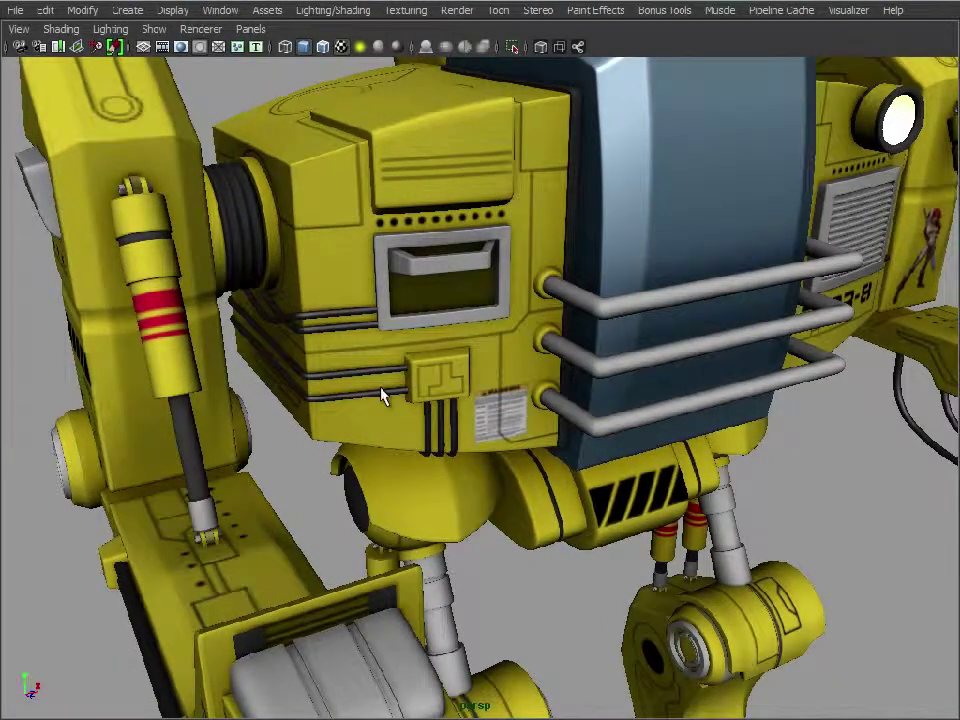
drag(386, 392, 621, 407)
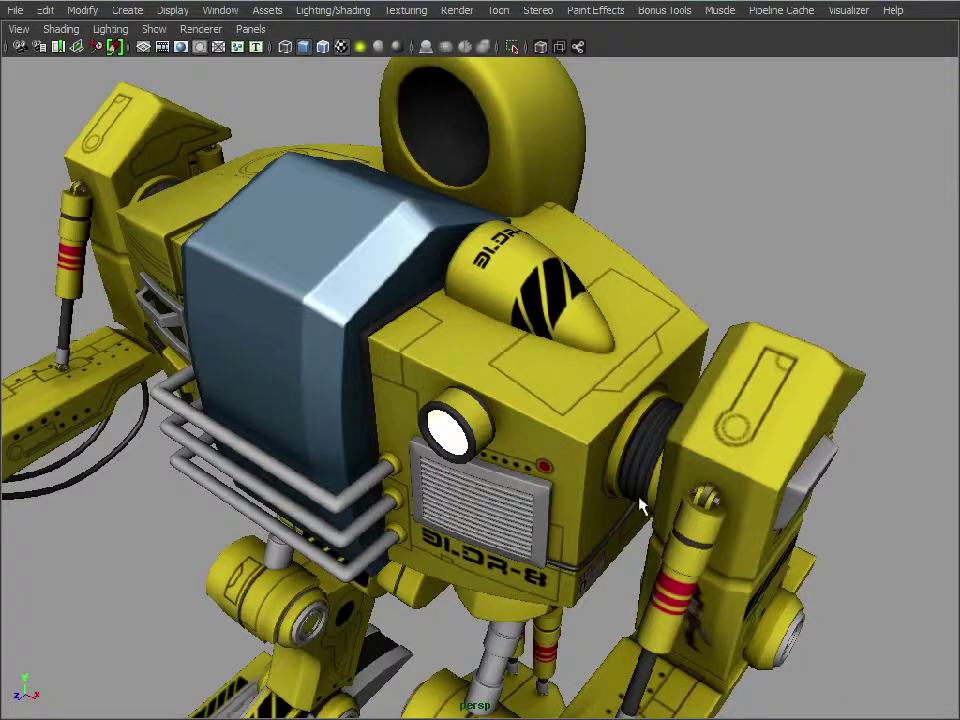
Orbit the mech to inspect the legs, feet and upper body, ending close on the torso.
drag(639, 508, 534, 459)
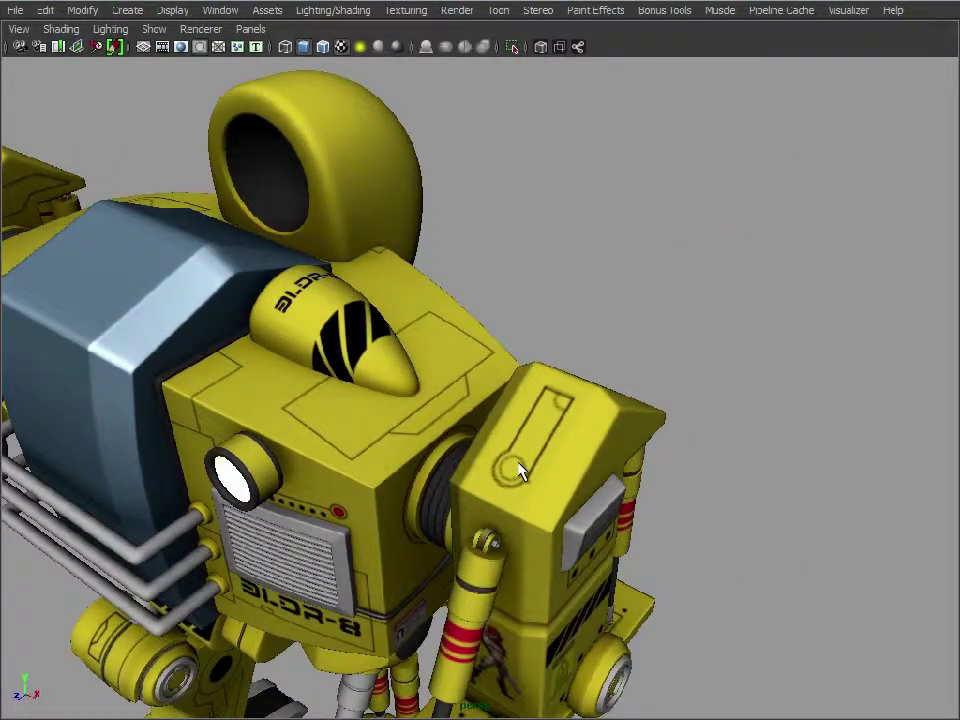
drag(335, 388, 574, 266)
drag(636, 395, 504, 364)
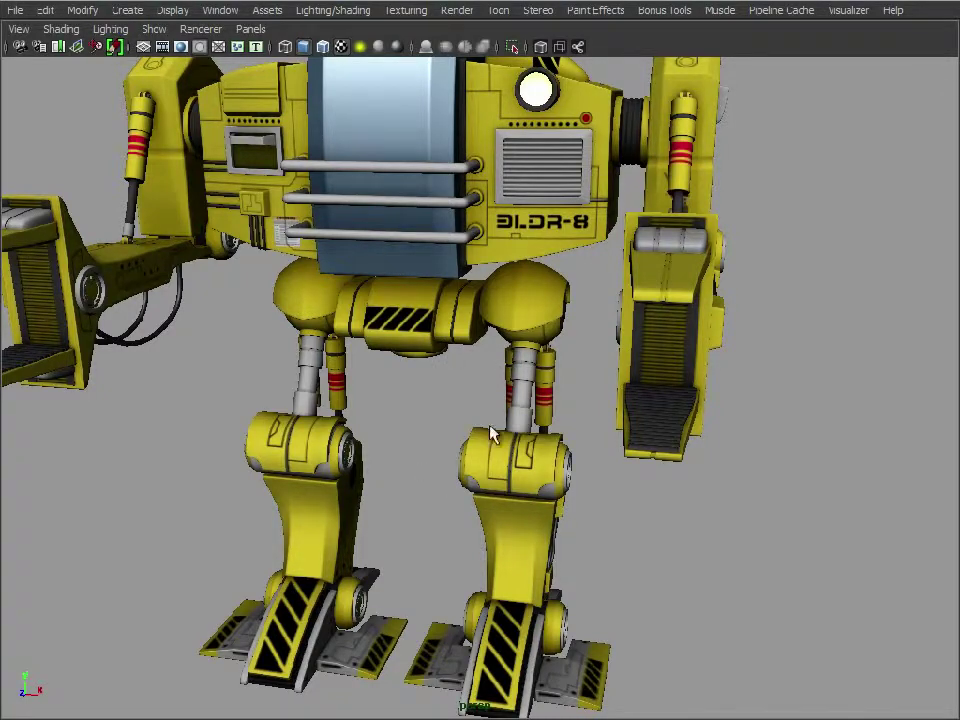
drag(452, 375, 583, 381)
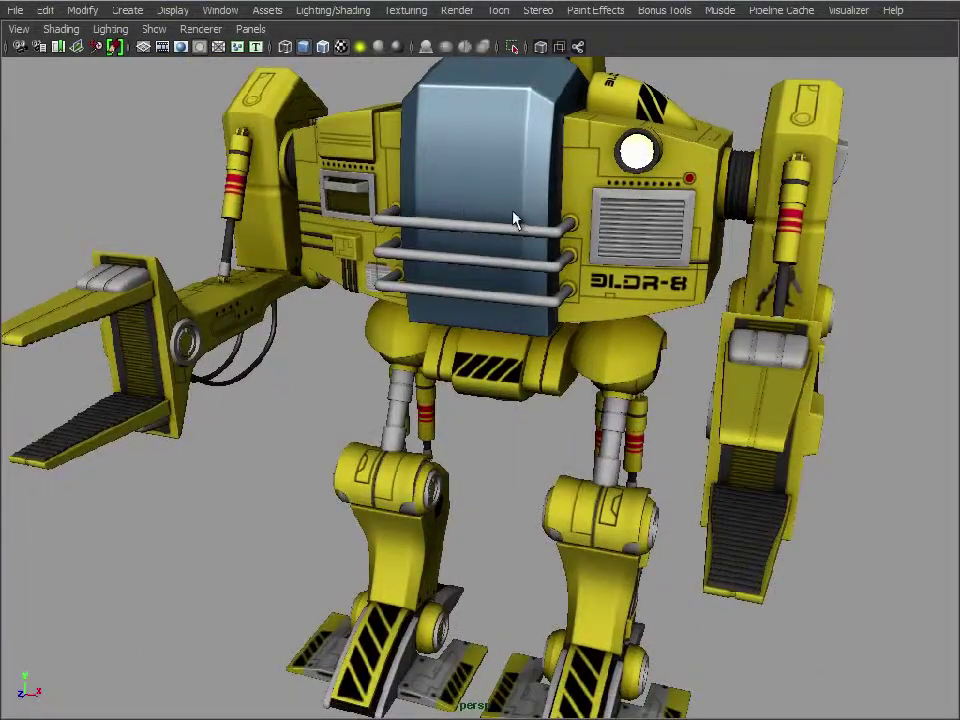
drag(452, 261, 528, 457)
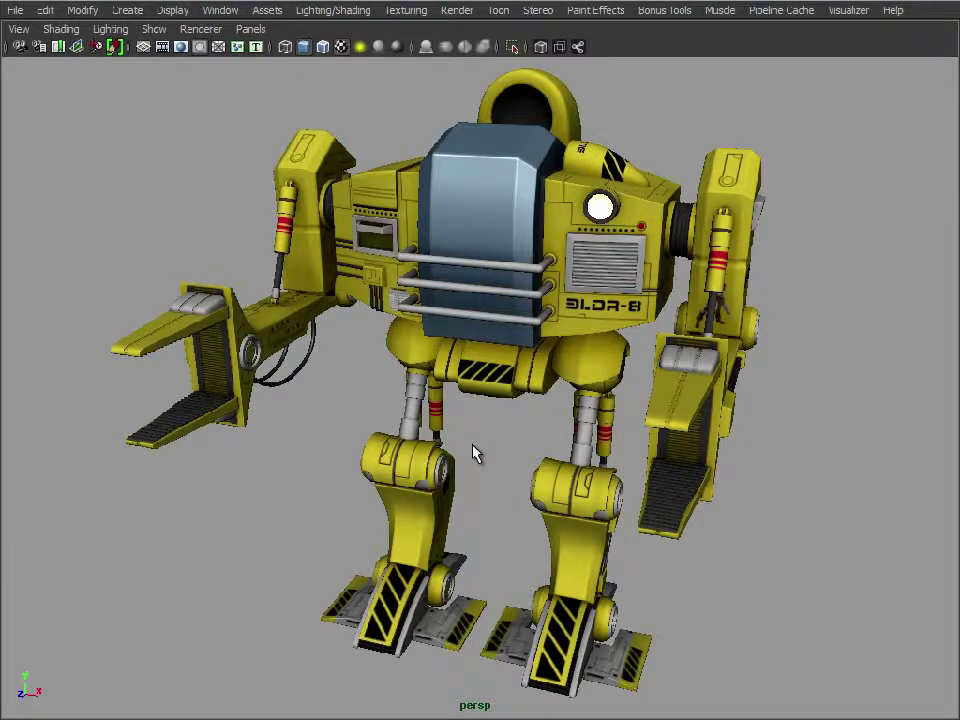
drag(424, 420, 585, 469)
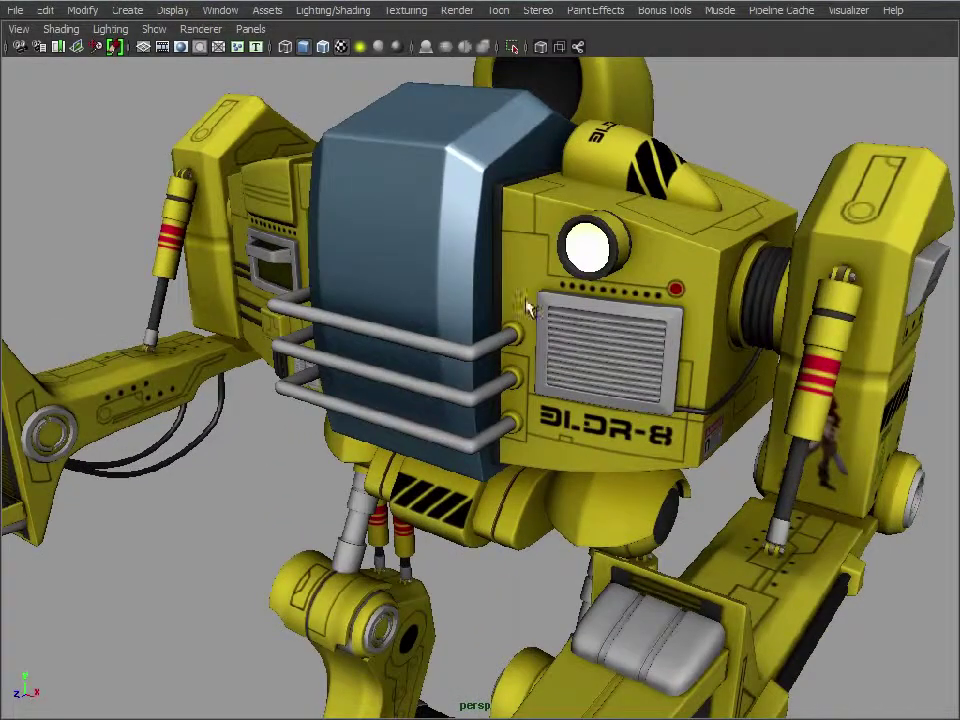
drag(545, 395, 533, 290)
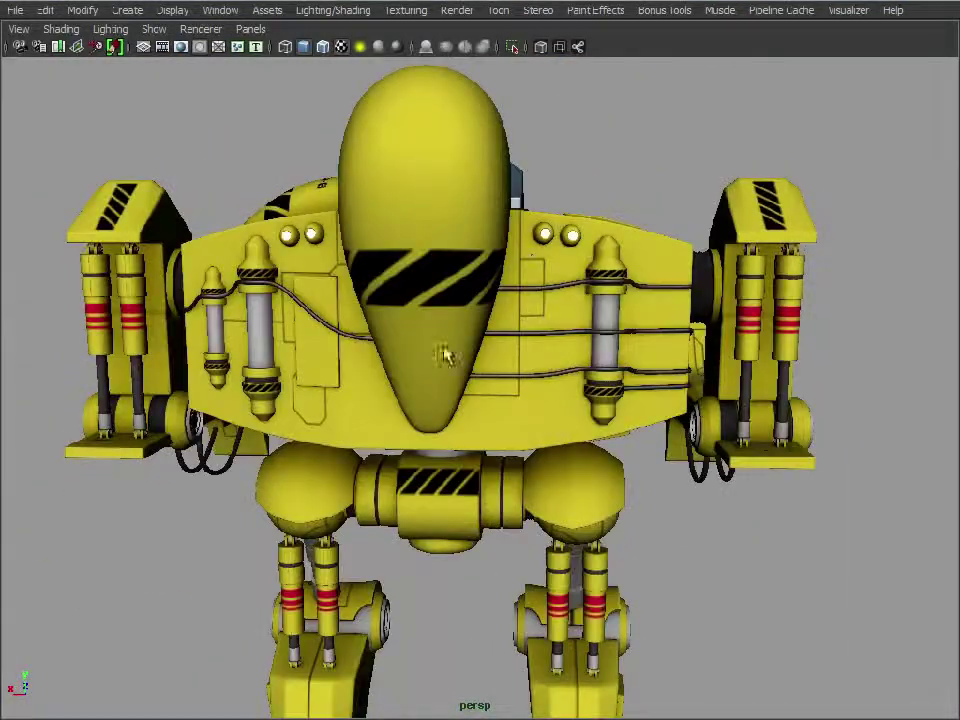
drag(317, 422, 633, 637)
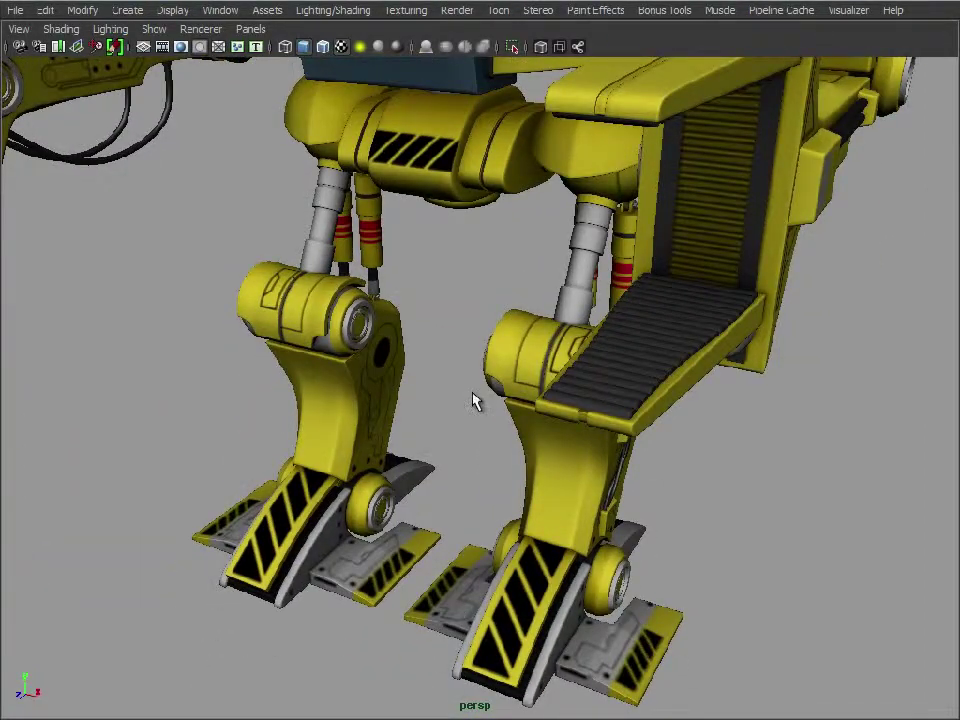